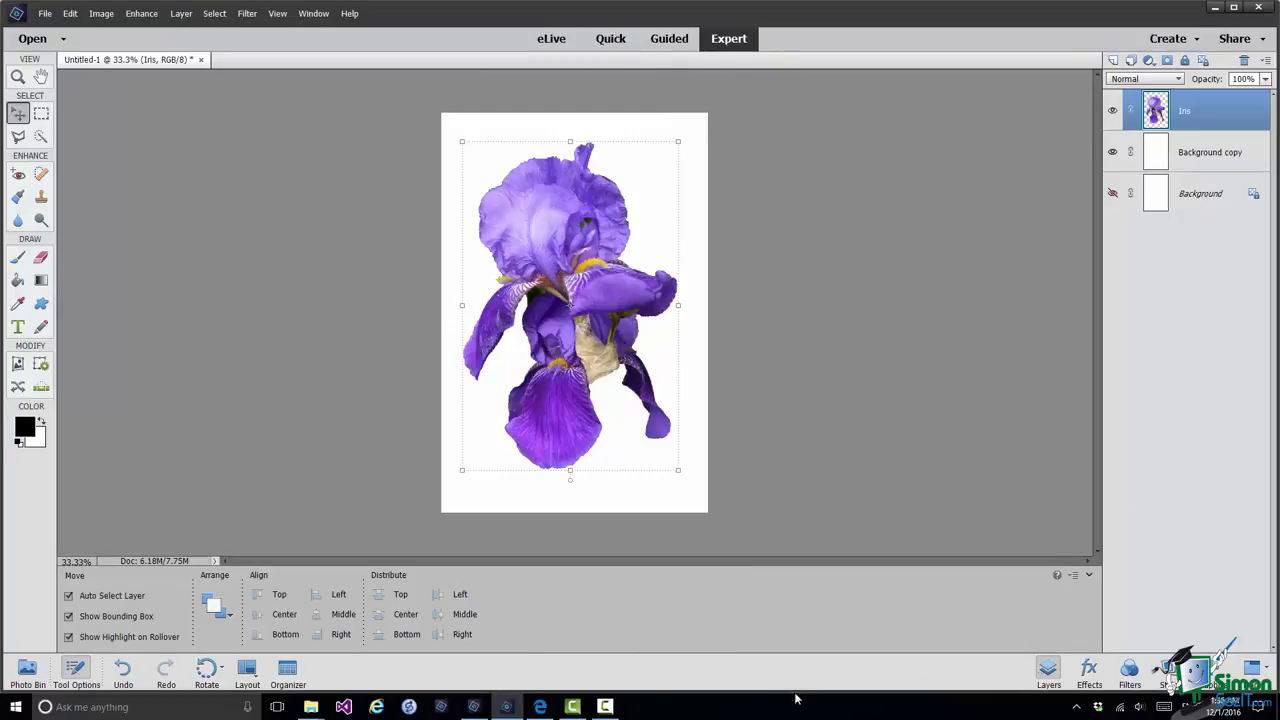
Step: Preview the Iris layer at 59% opacity and restore it to 100%
click(1265, 80)
drag(1268, 95, 1240, 96)
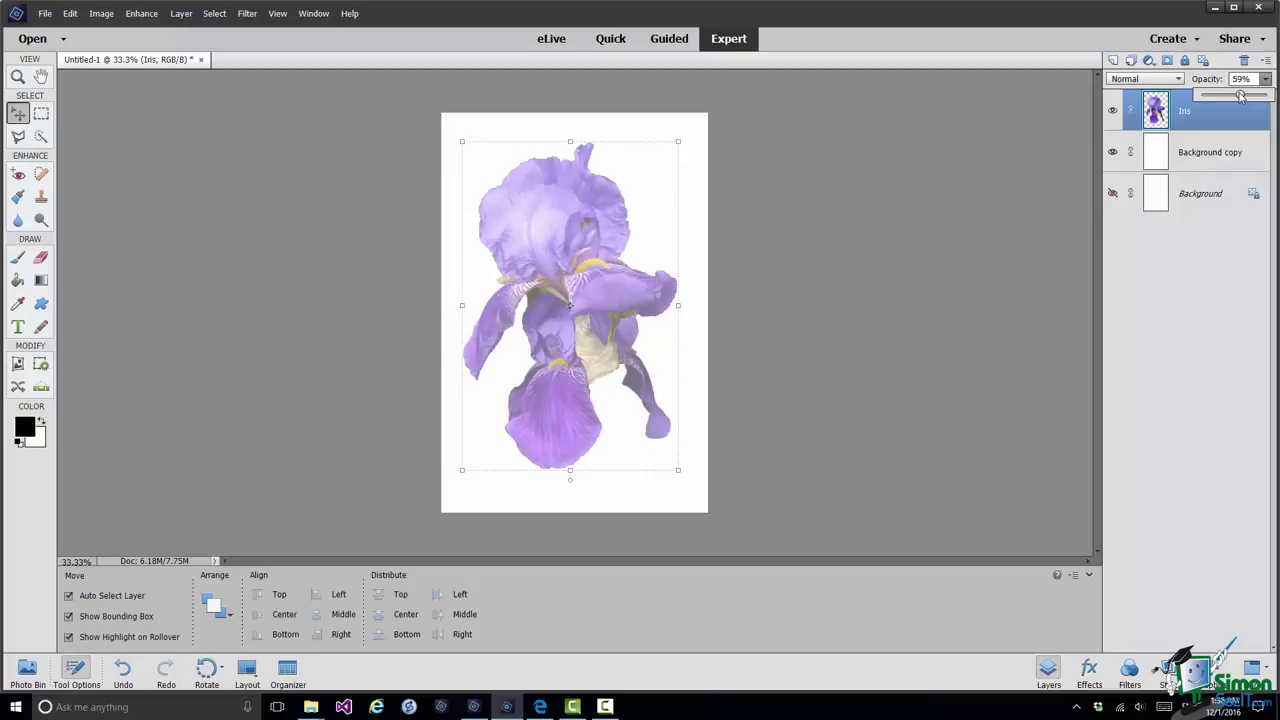
drag(1240, 95, 1268, 95)
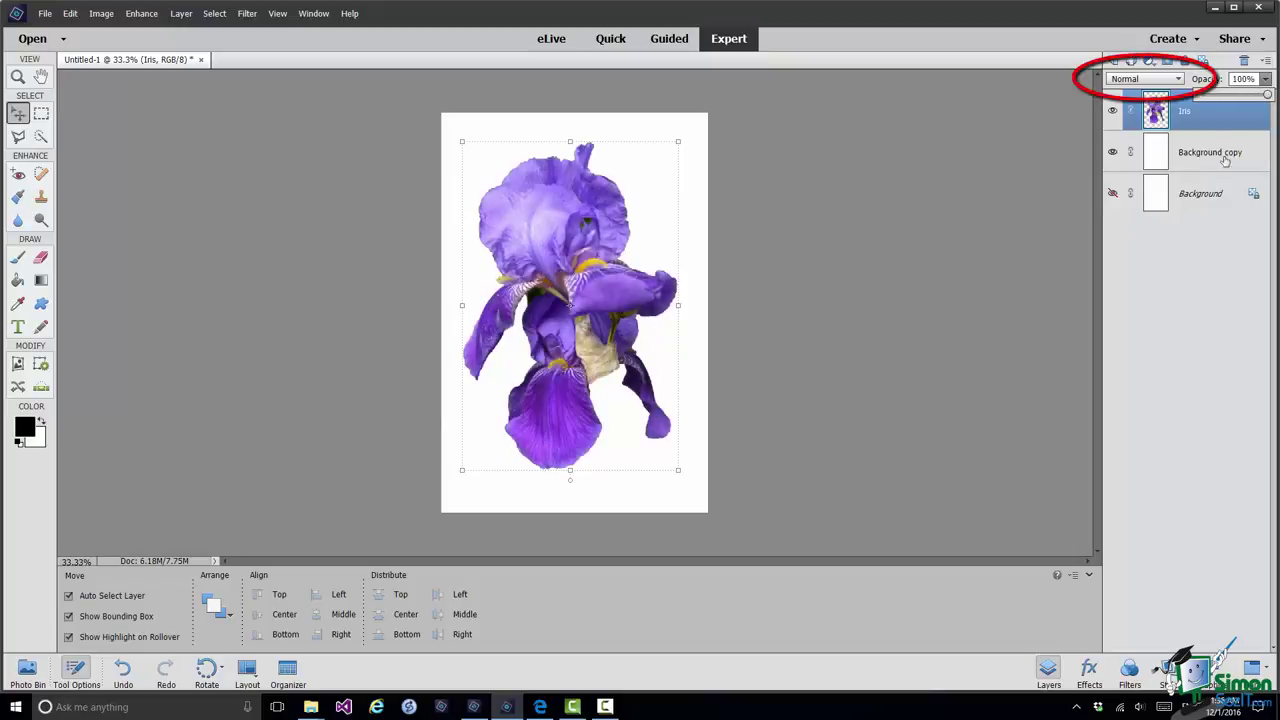
Step: Try the Darken blend mode on the Iris layer, followed by Color Burn
click(1181, 79)
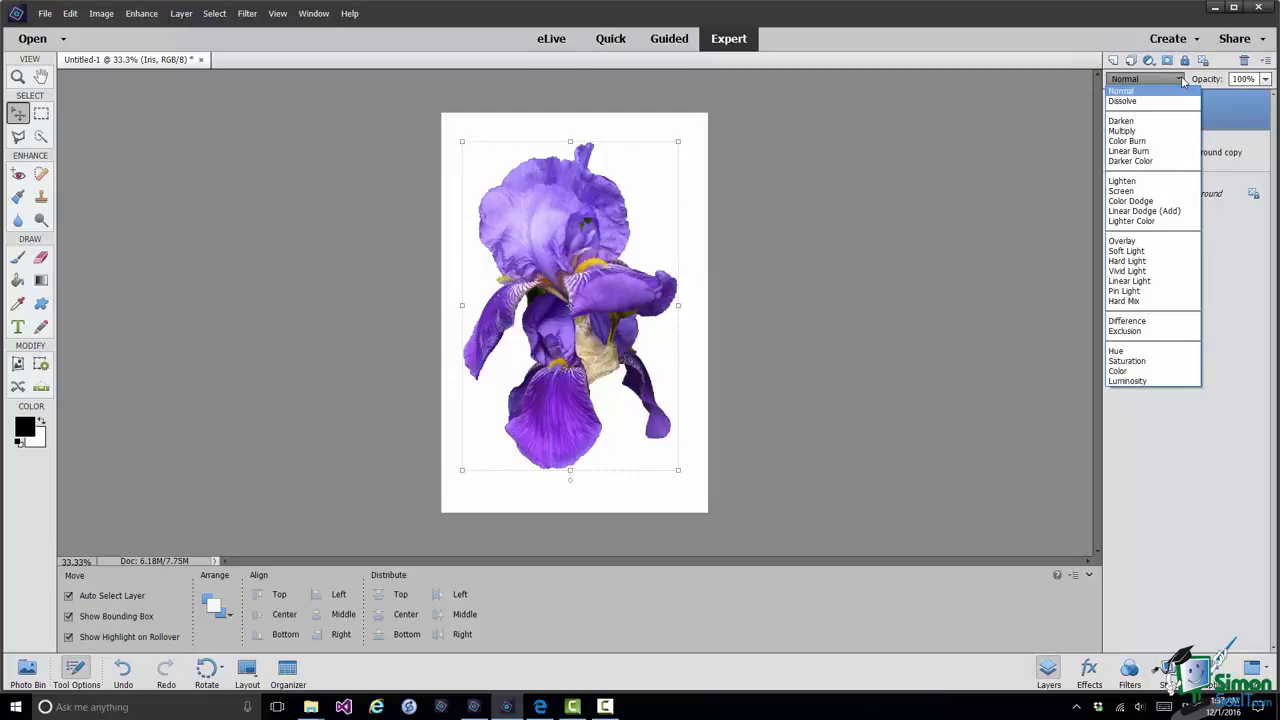
click(1132, 122)
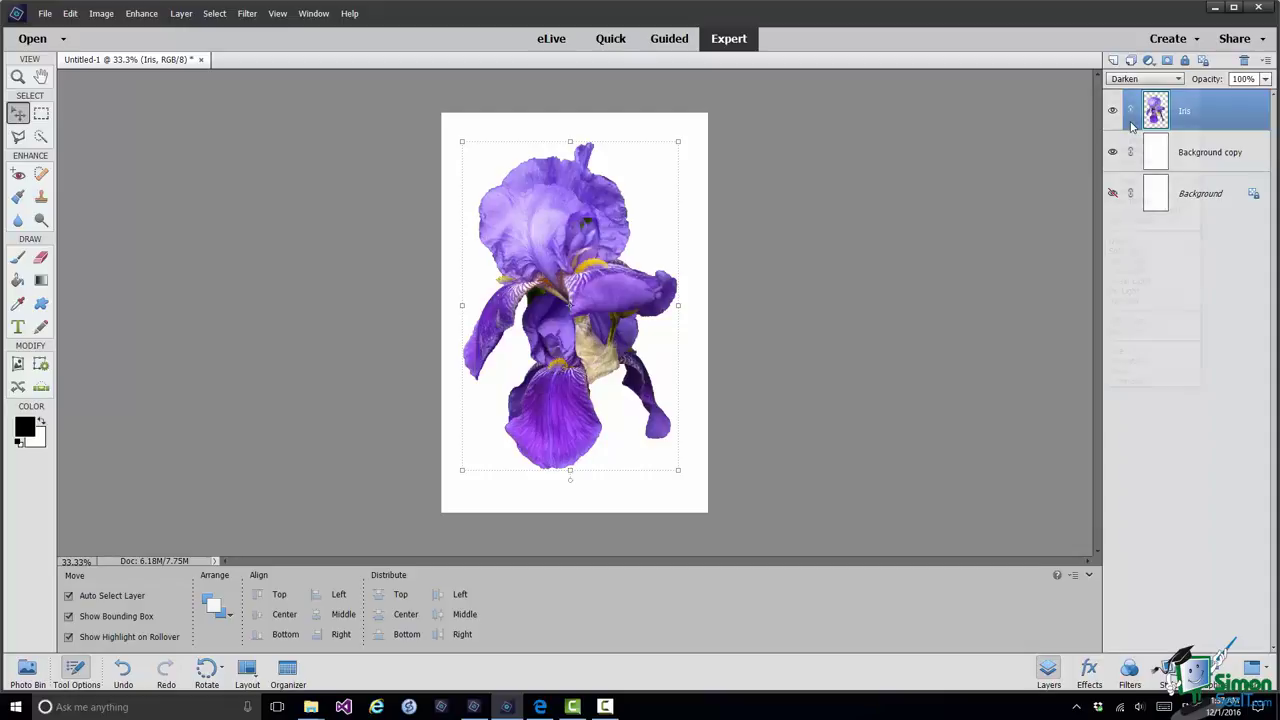
click(1179, 79)
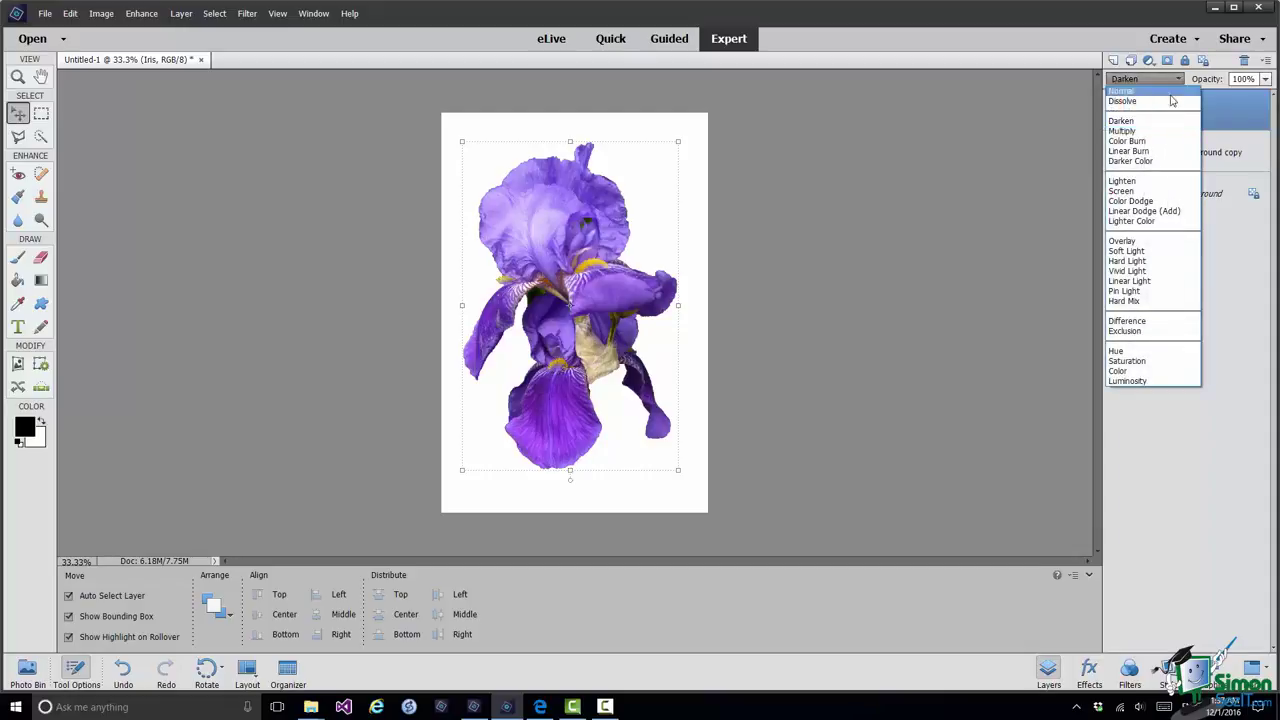
click(1127, 141)
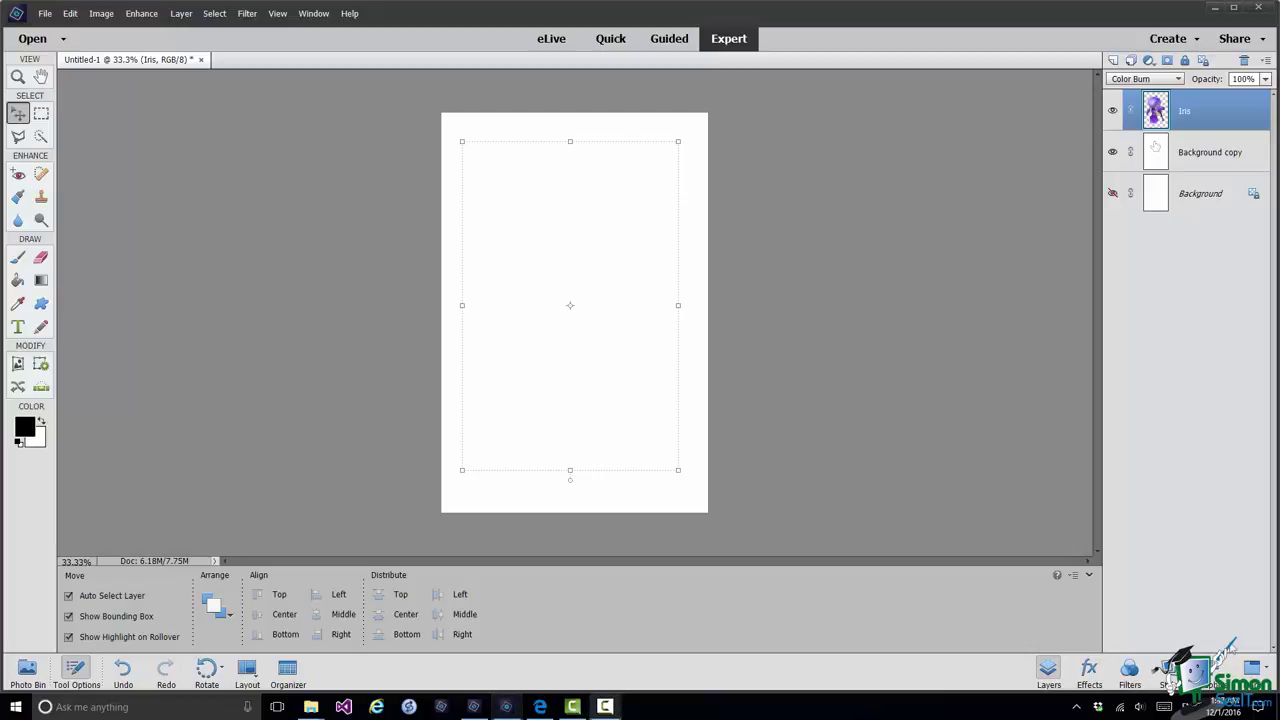
click(605, 706)
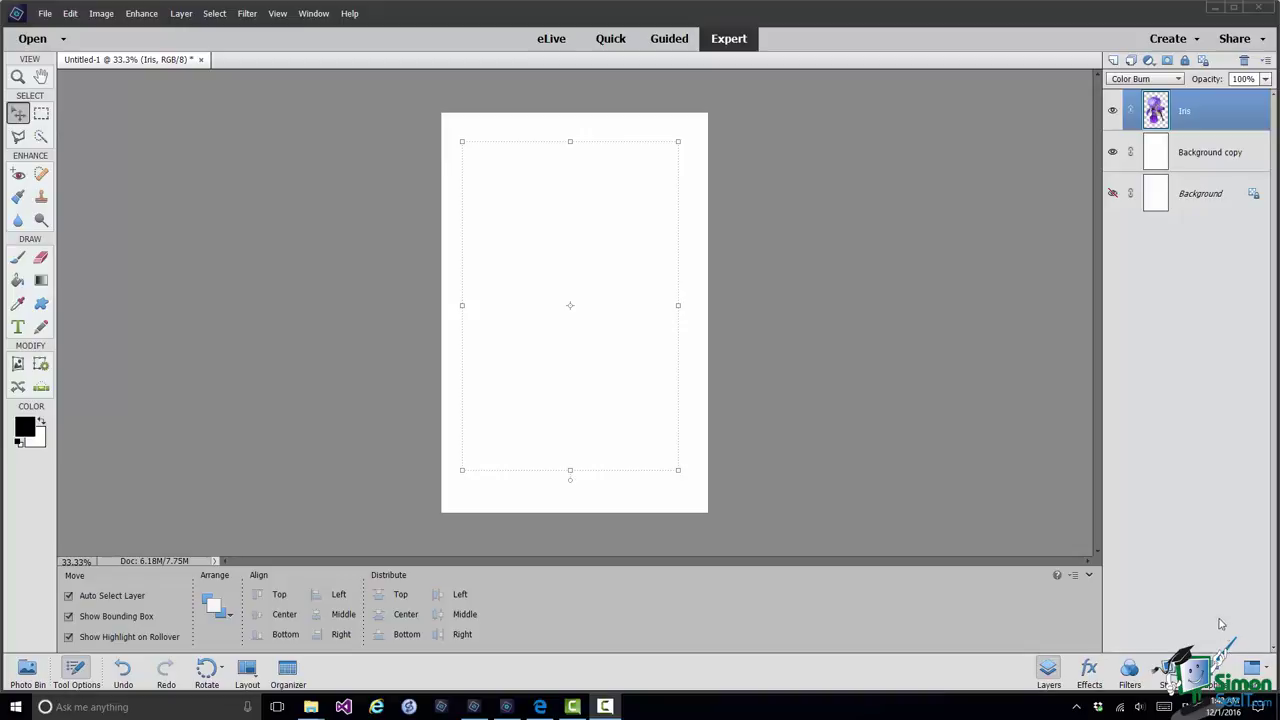
Step: Fill the Background copy layer with the orange colour d89e4a using the Paint Bucket
click(1190, 158)
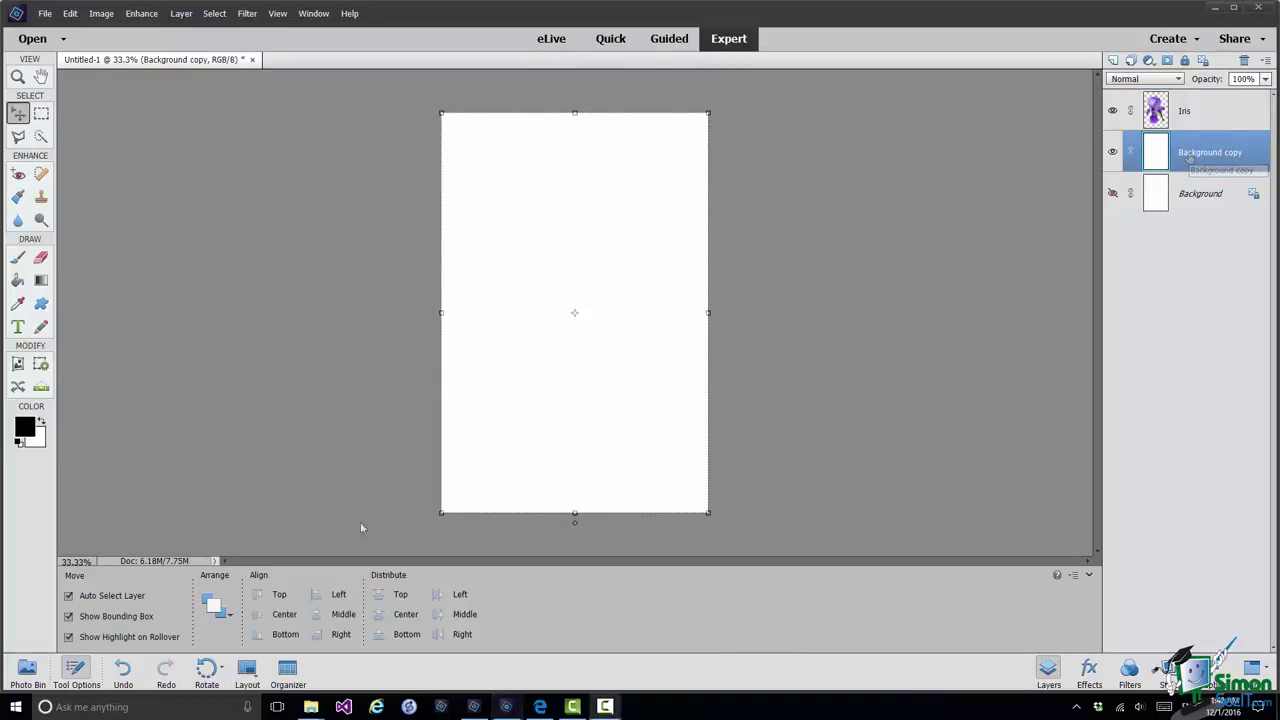
click(26, 430)
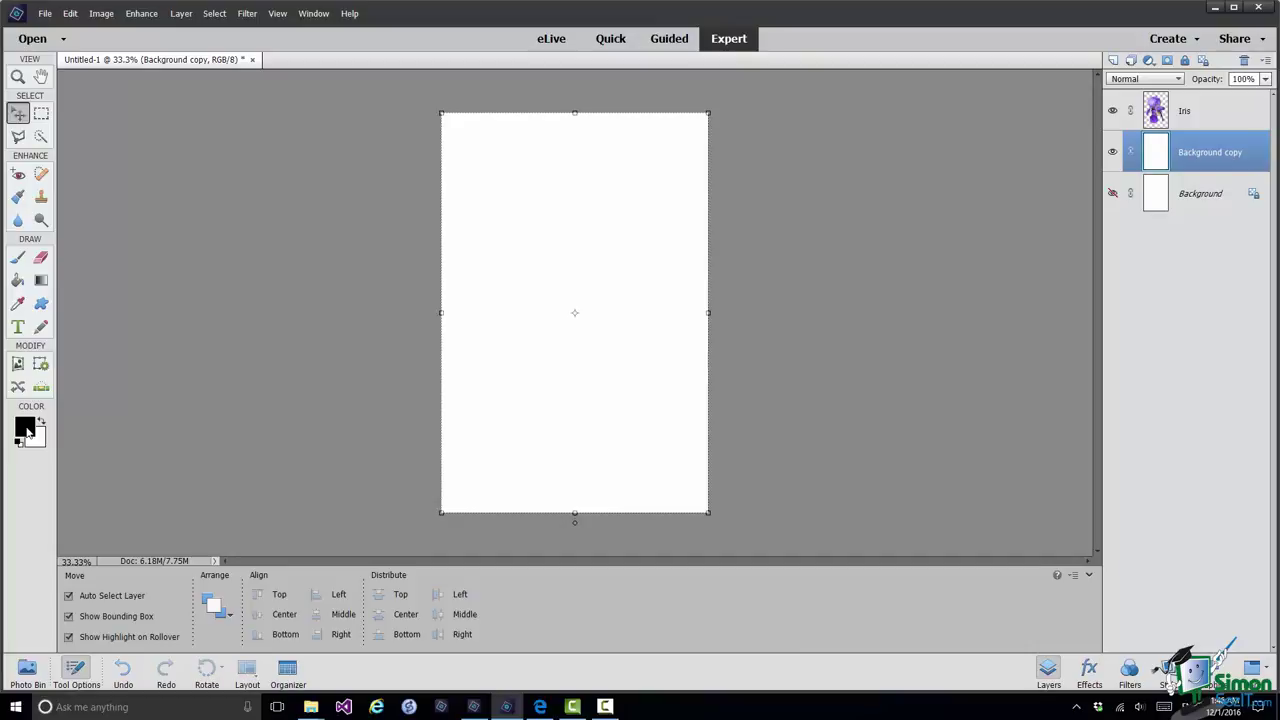
click(669, 238)
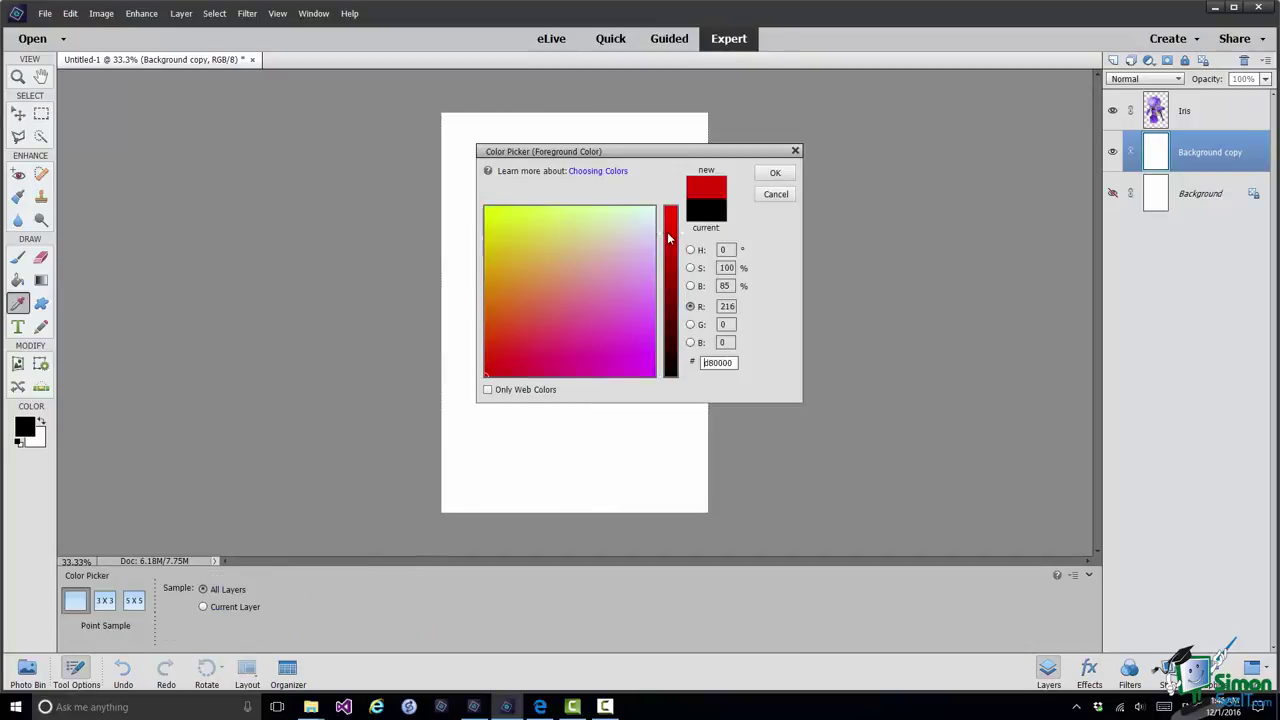
click(519, 335)
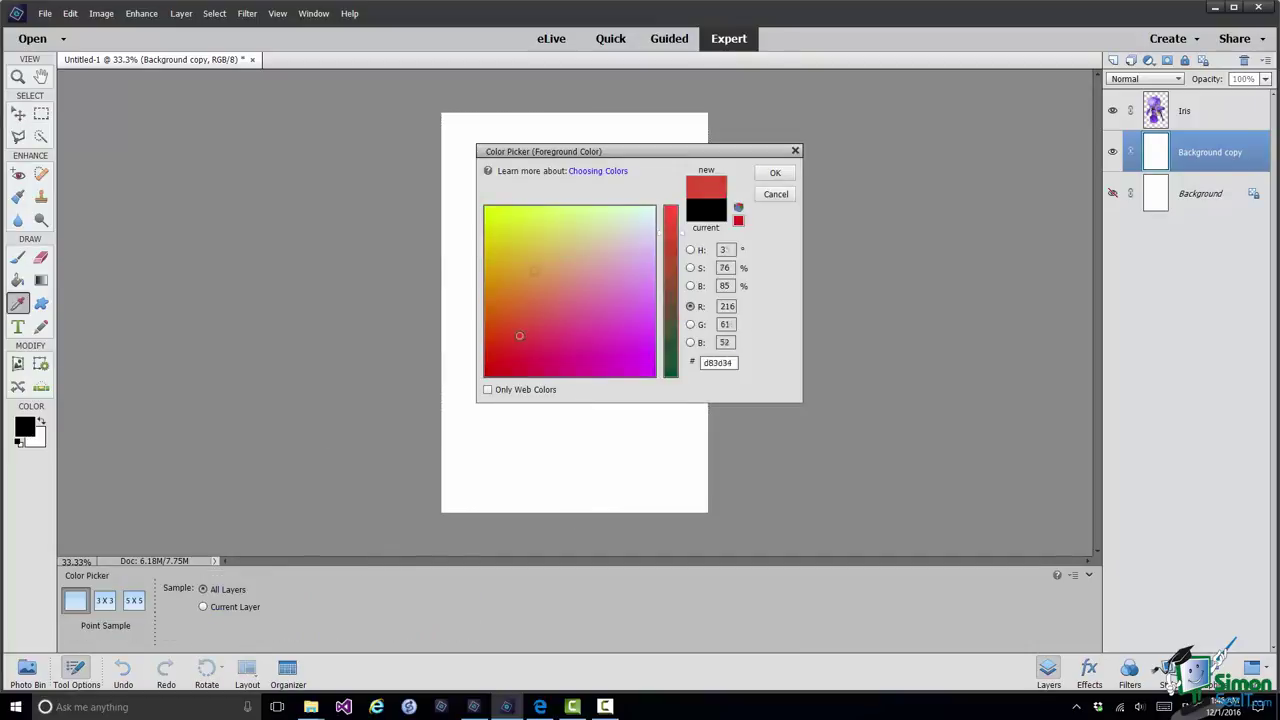
click(534, 270)
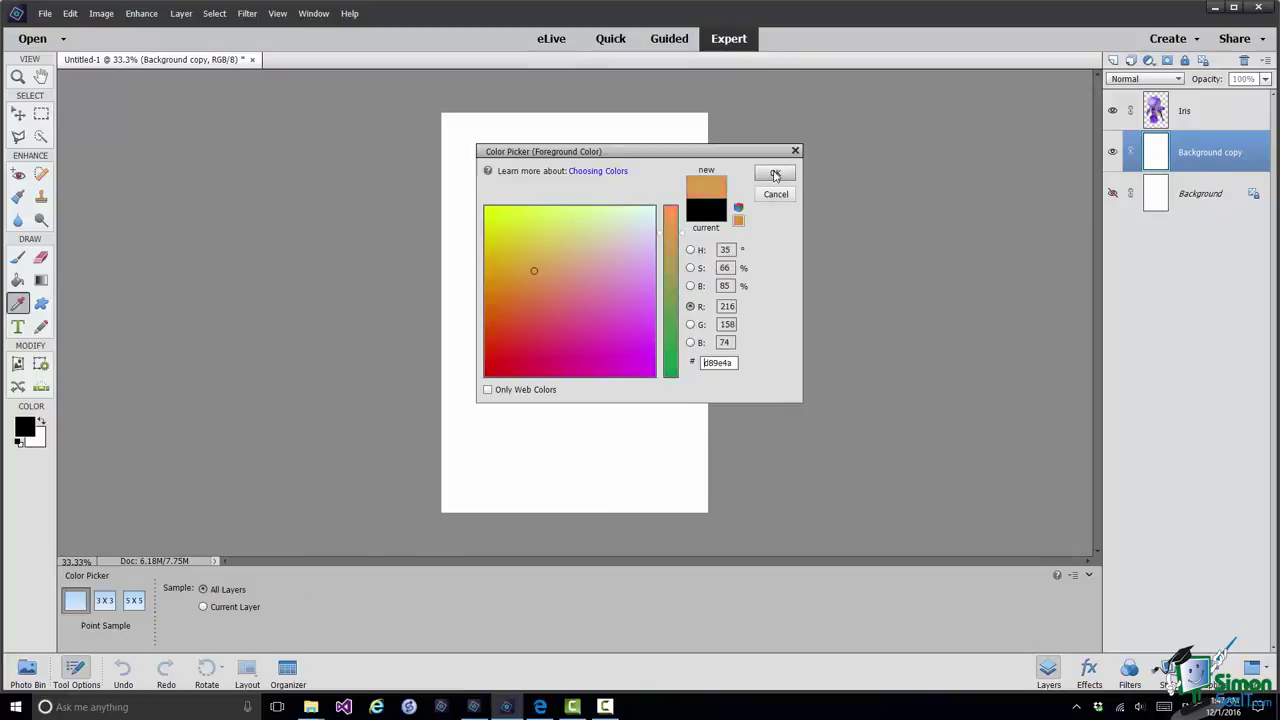
click(775, 175)
key(v)
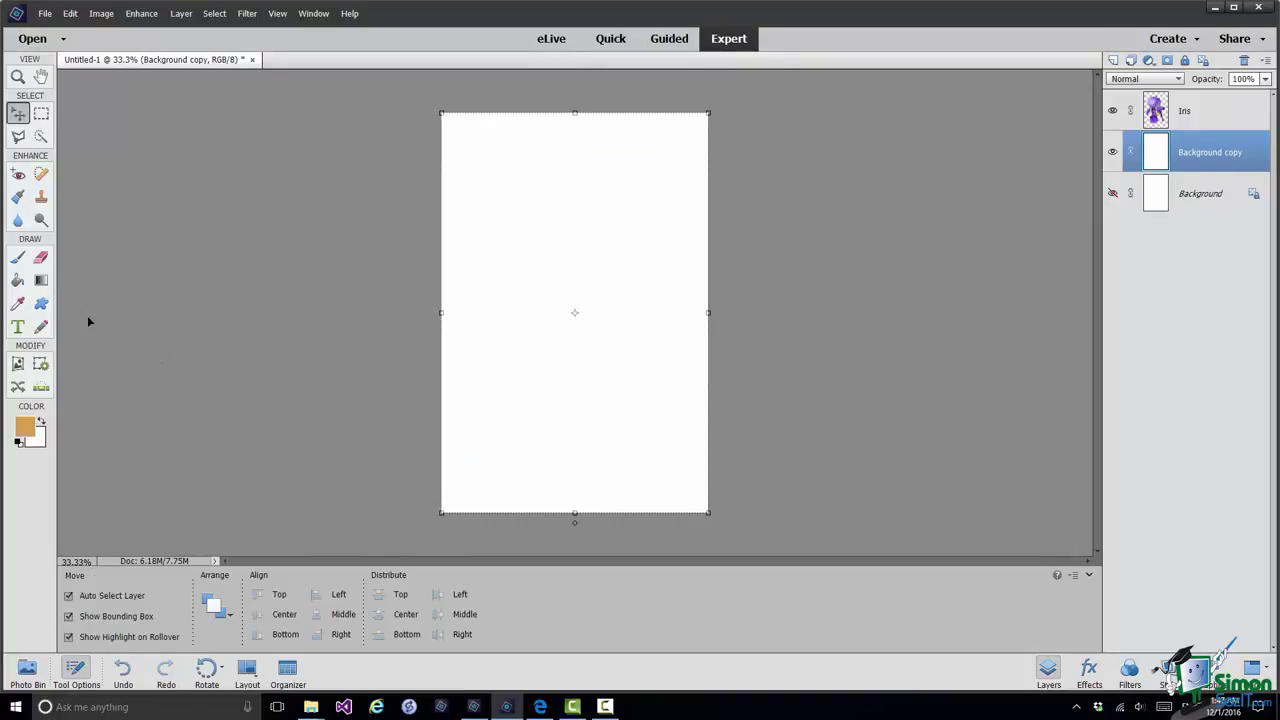
click(17, 280)
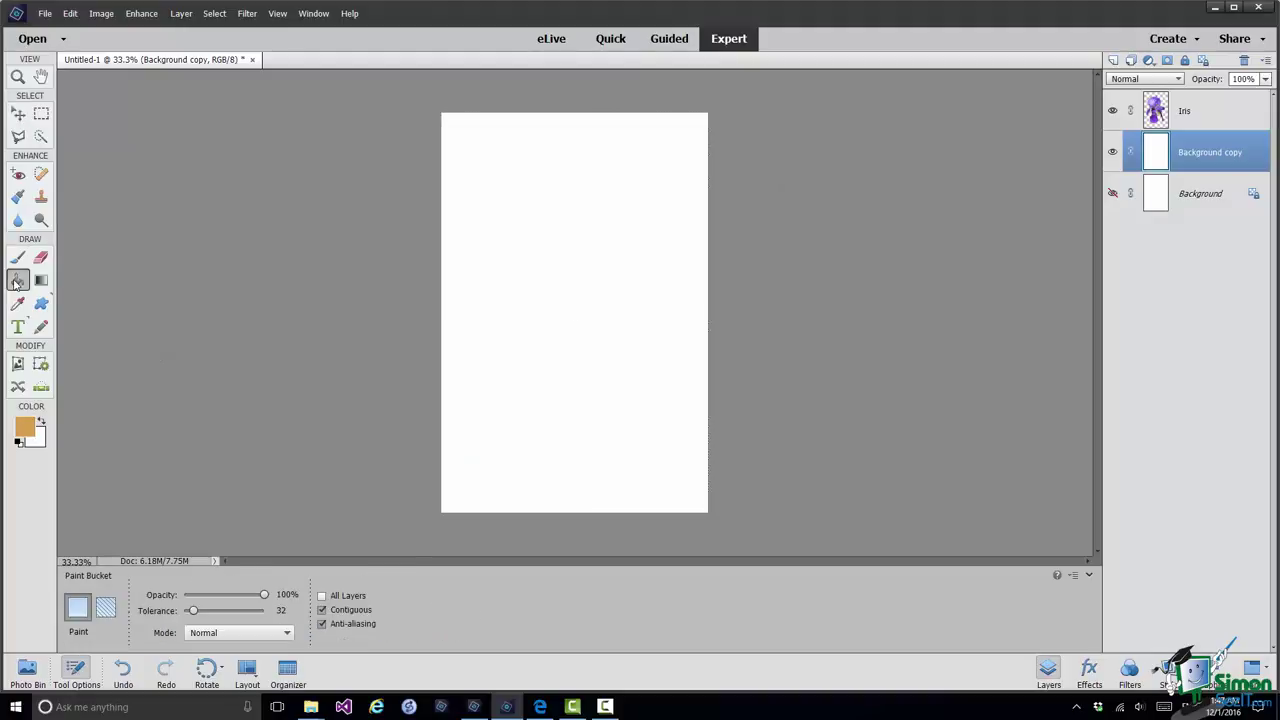
click(566, 328)
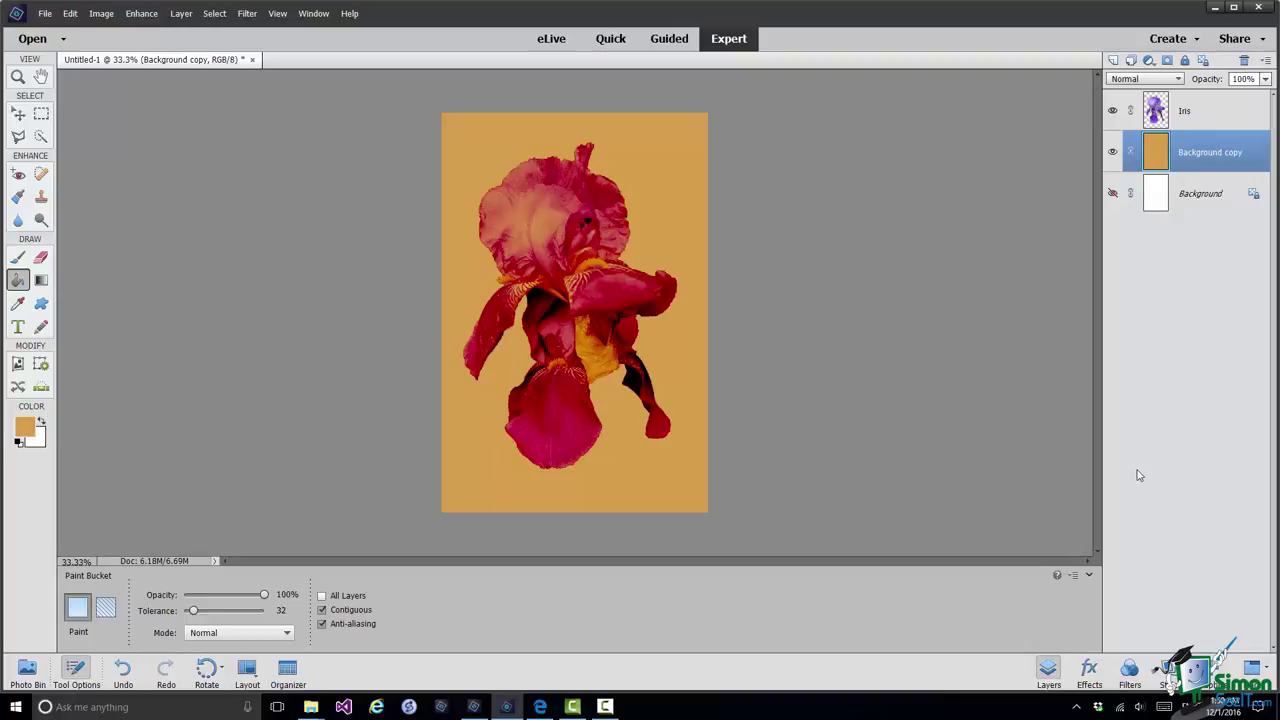
Step: Set the Iris layer's blend mode to Darken over the orange background
click(1208, 113)
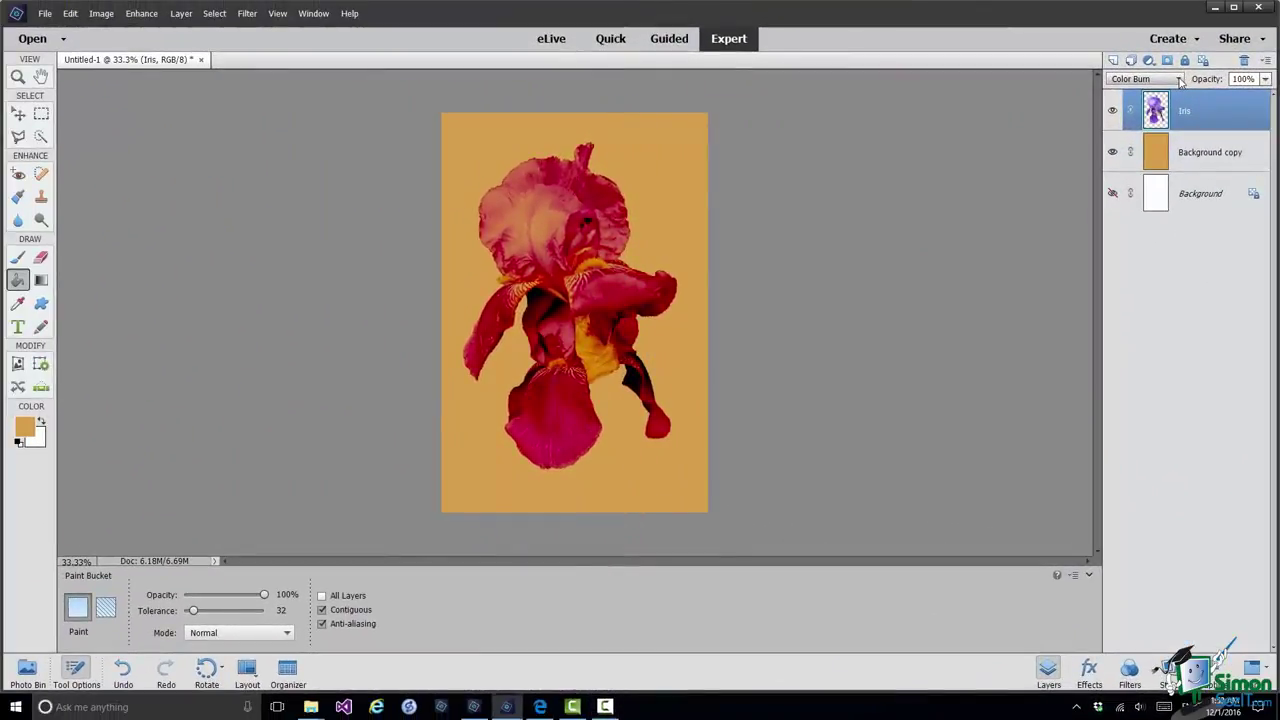
click(1180, 80)
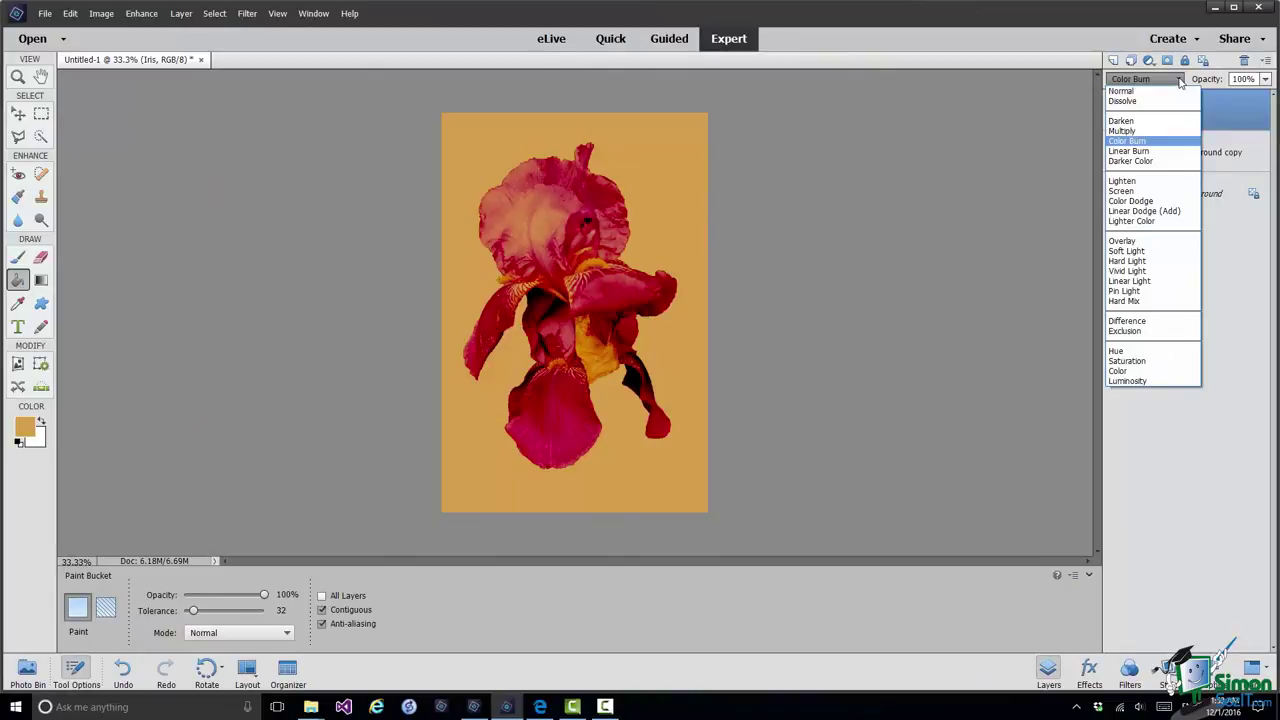
click(1124, 121)
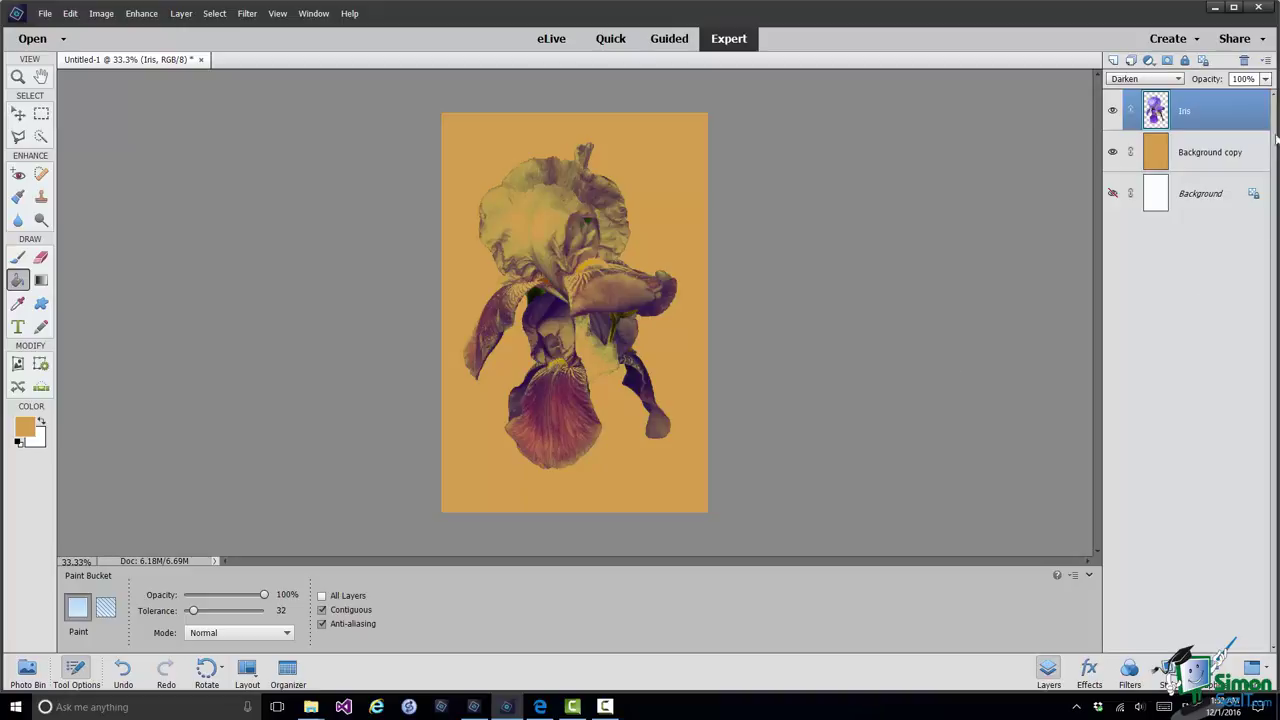
Step: Preview the darkened Iris layer at 44% and 21% opacity and restore it to 100%
click(1265, 80)
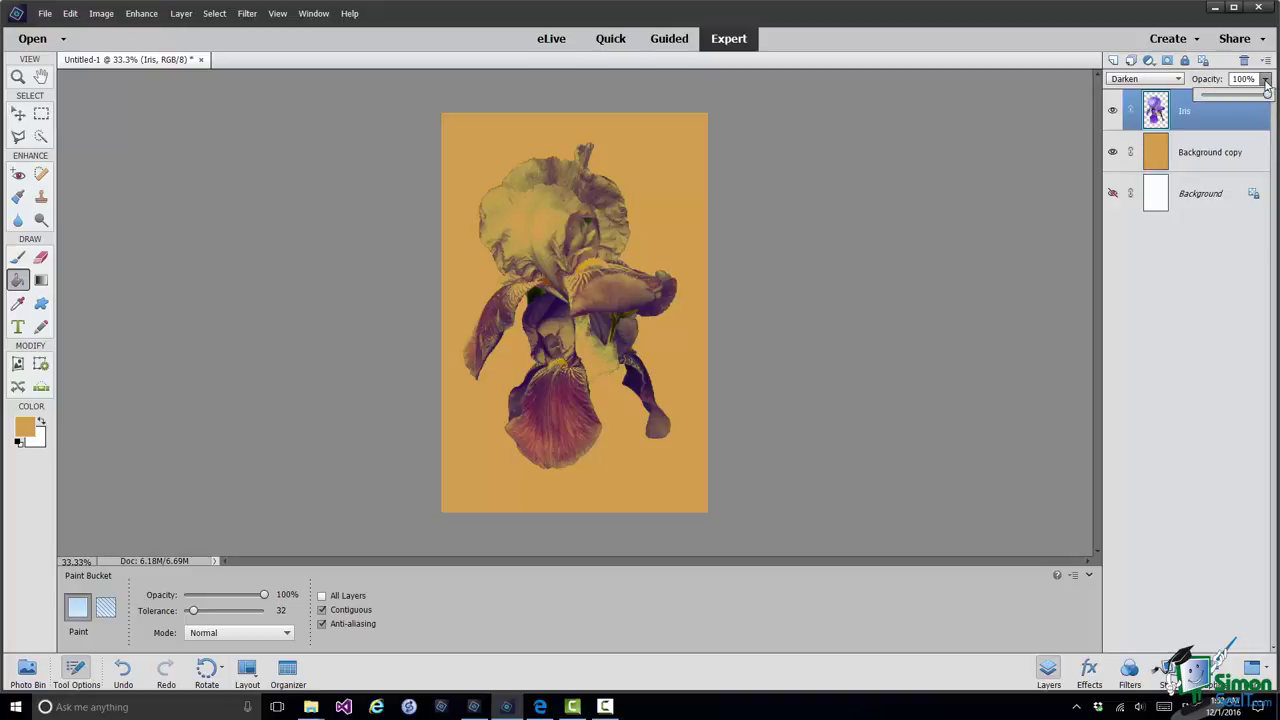
drag(1267, 95, 1231, 99)
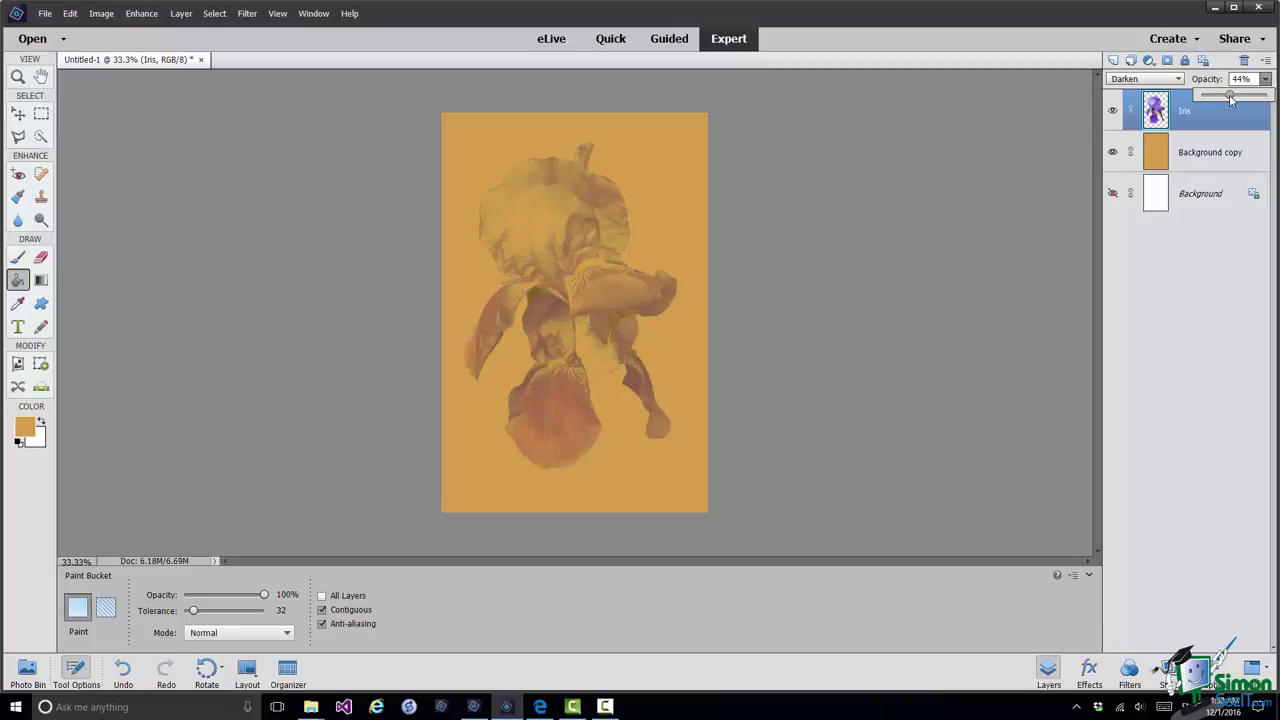
drag(1218, 99, 1216, 100)
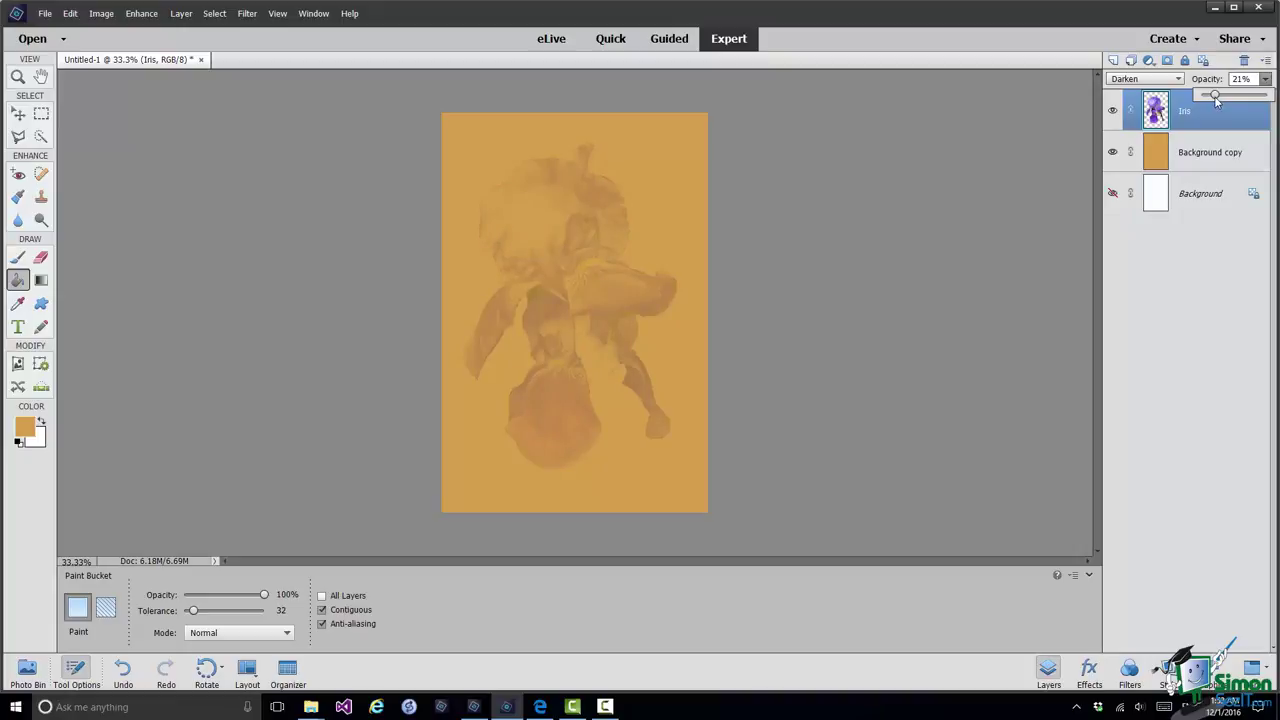
drag(1231, 96, 1268, 95)
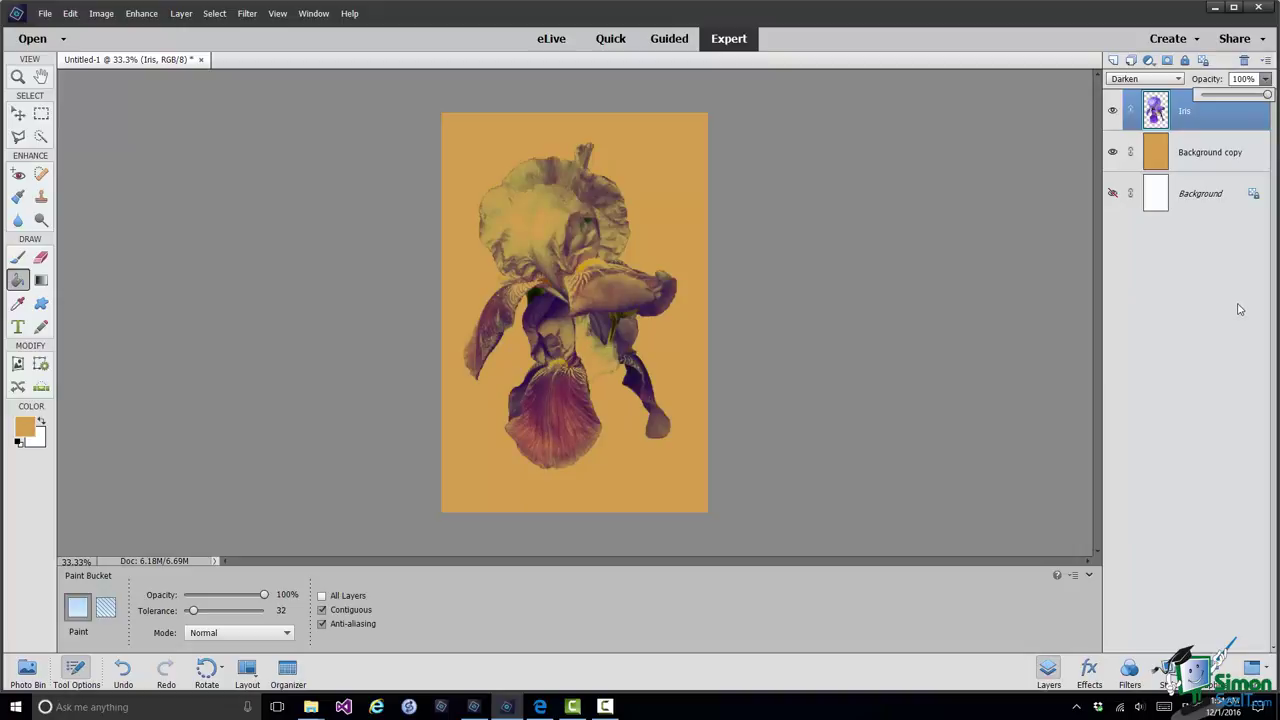
Step: Try the Lighten blend mode on the Iris layer and switch it to Soft Light
click(1179, 80)
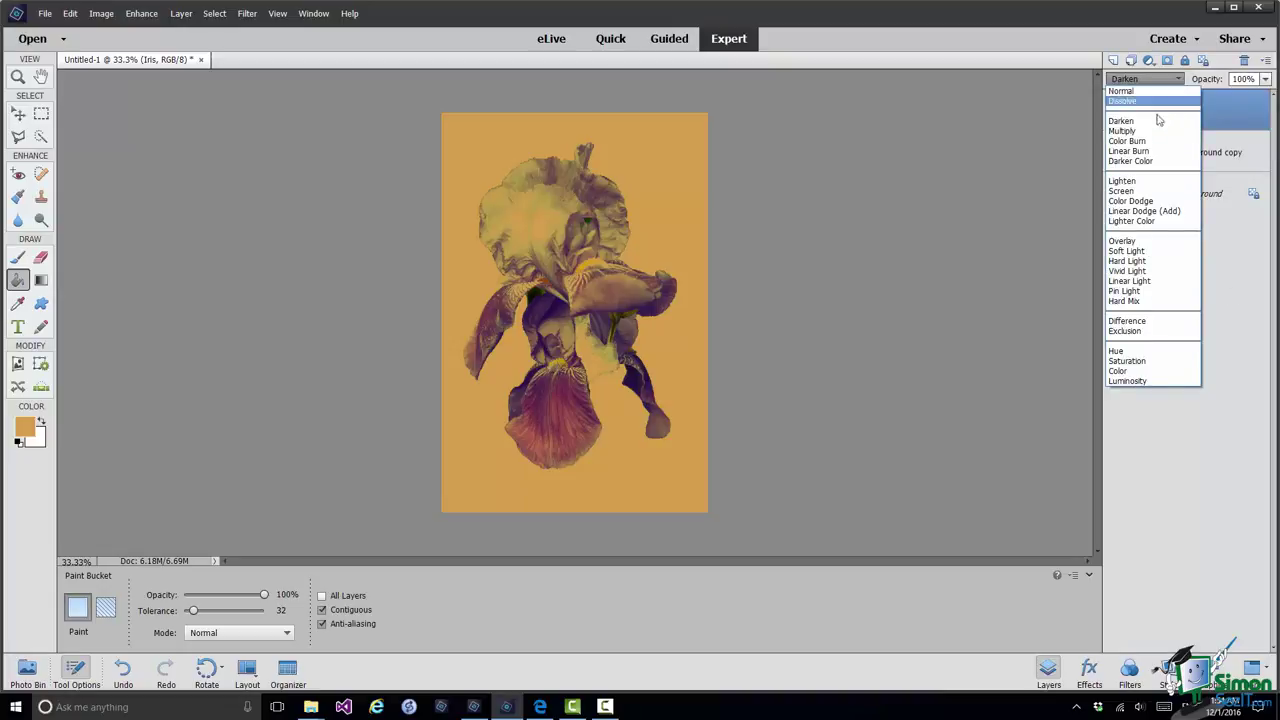
click(1147, 183)
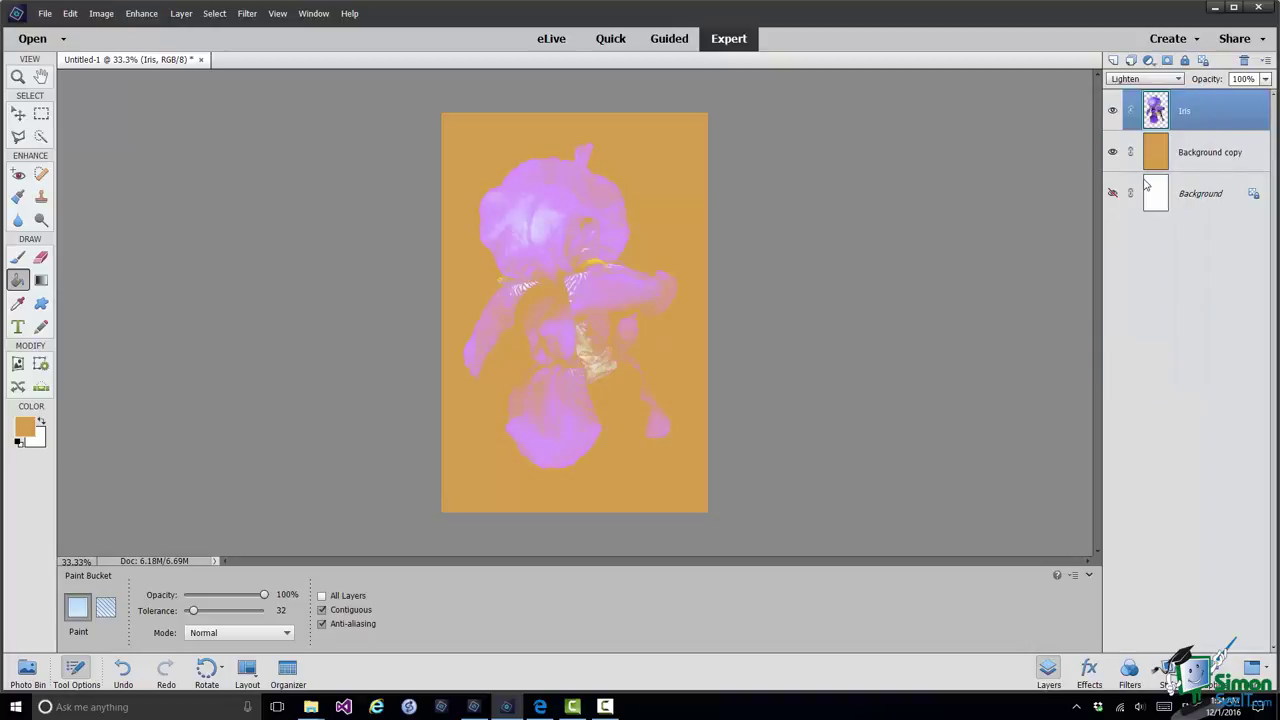
click(1179, 80)
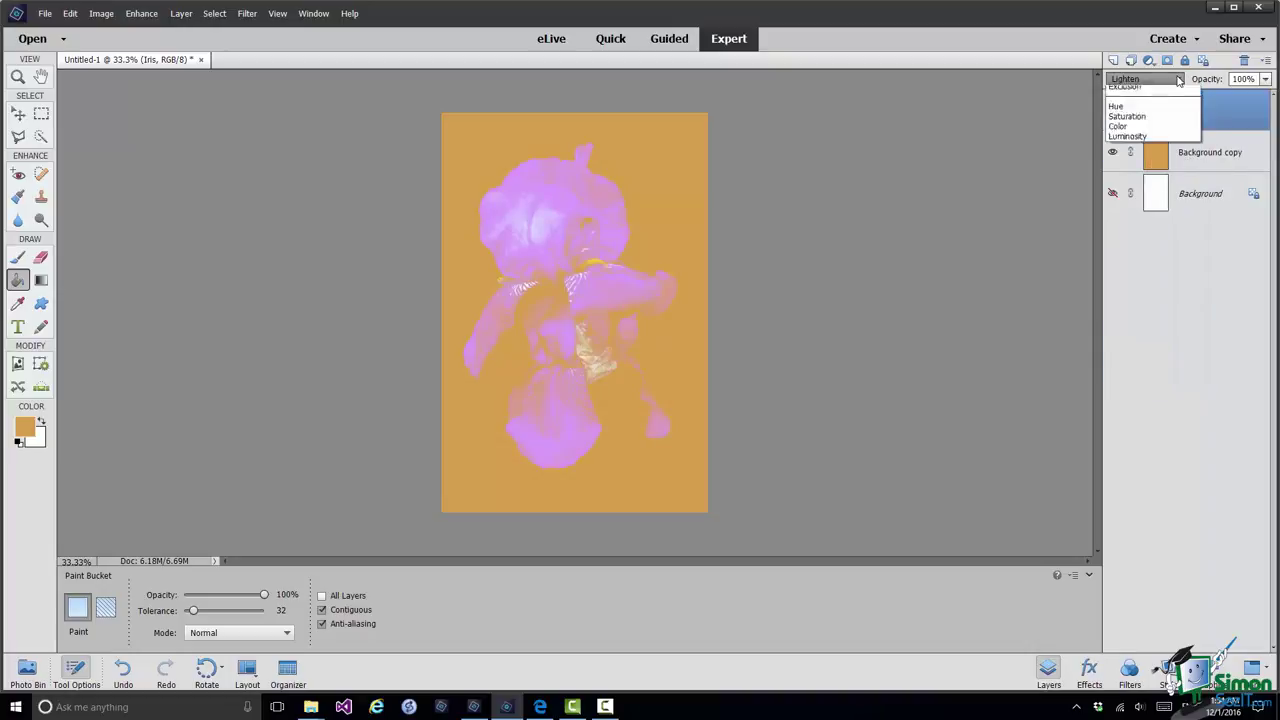
click(1165, 253)
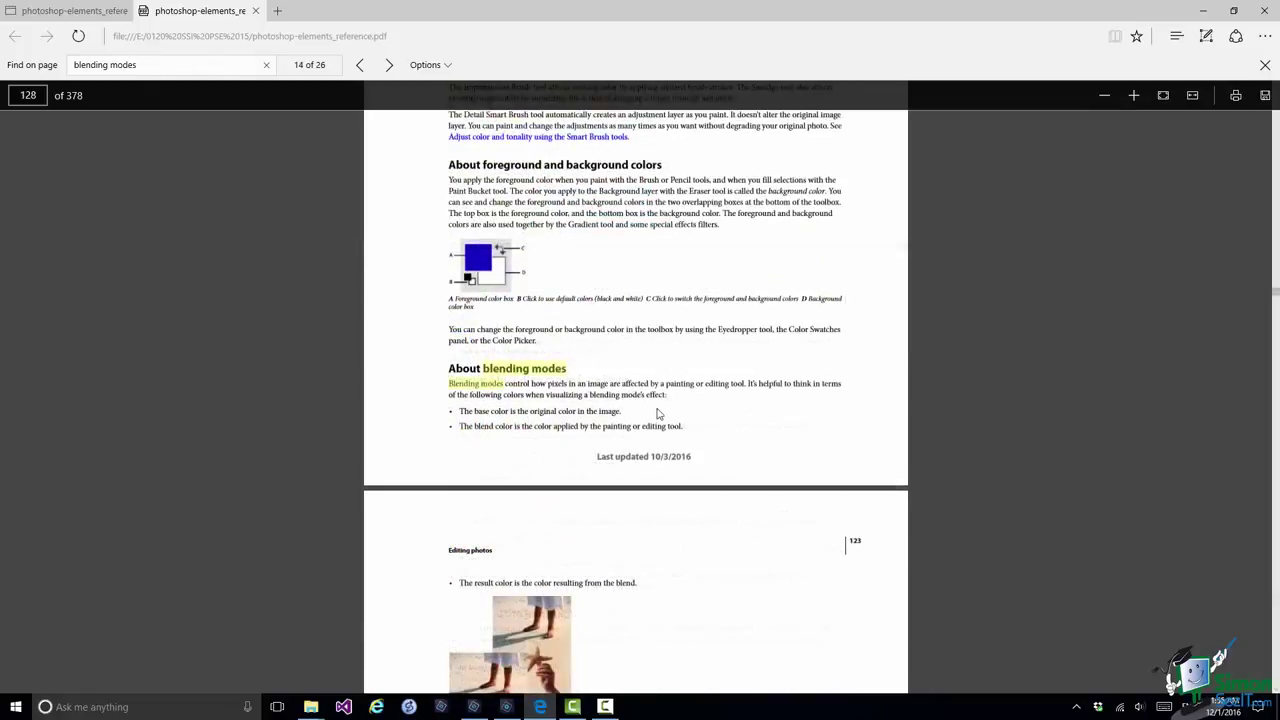
Step: Read the blending modes section and its mode descriptions in the Photoshop Elements reference PDF
scroll(658, 413, down, 1)
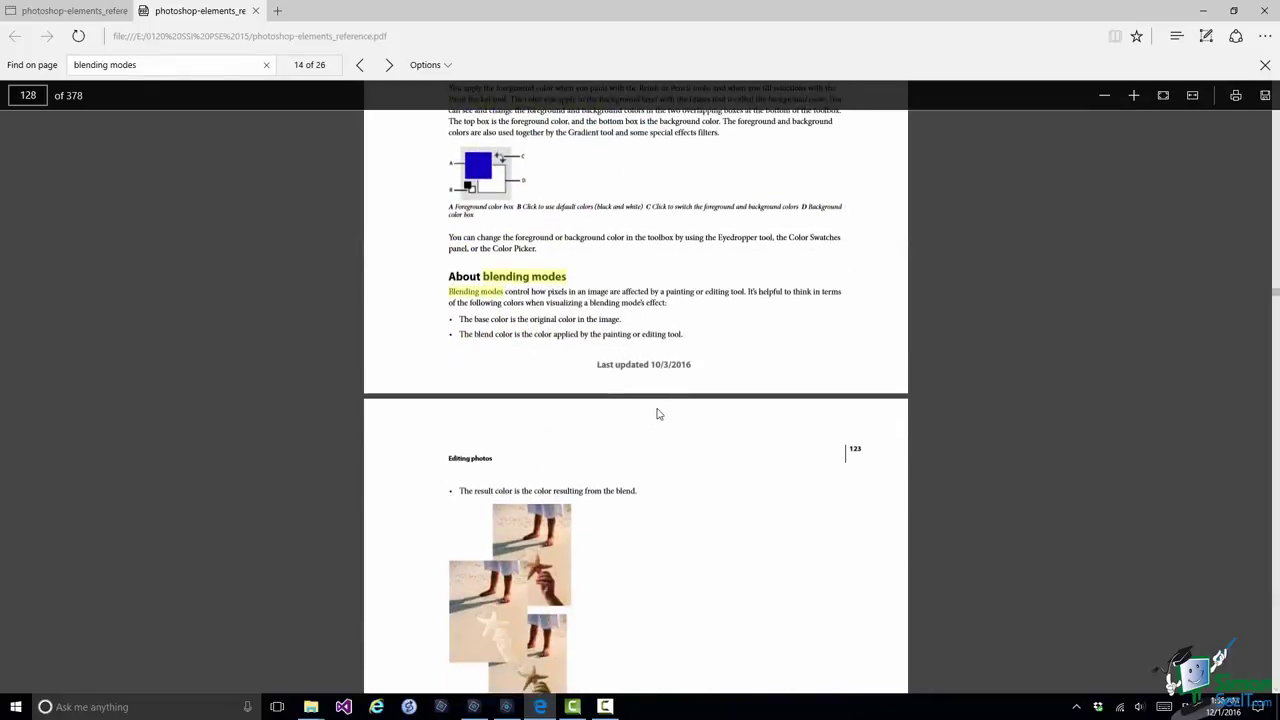
scroll(658, 413, down, 6)
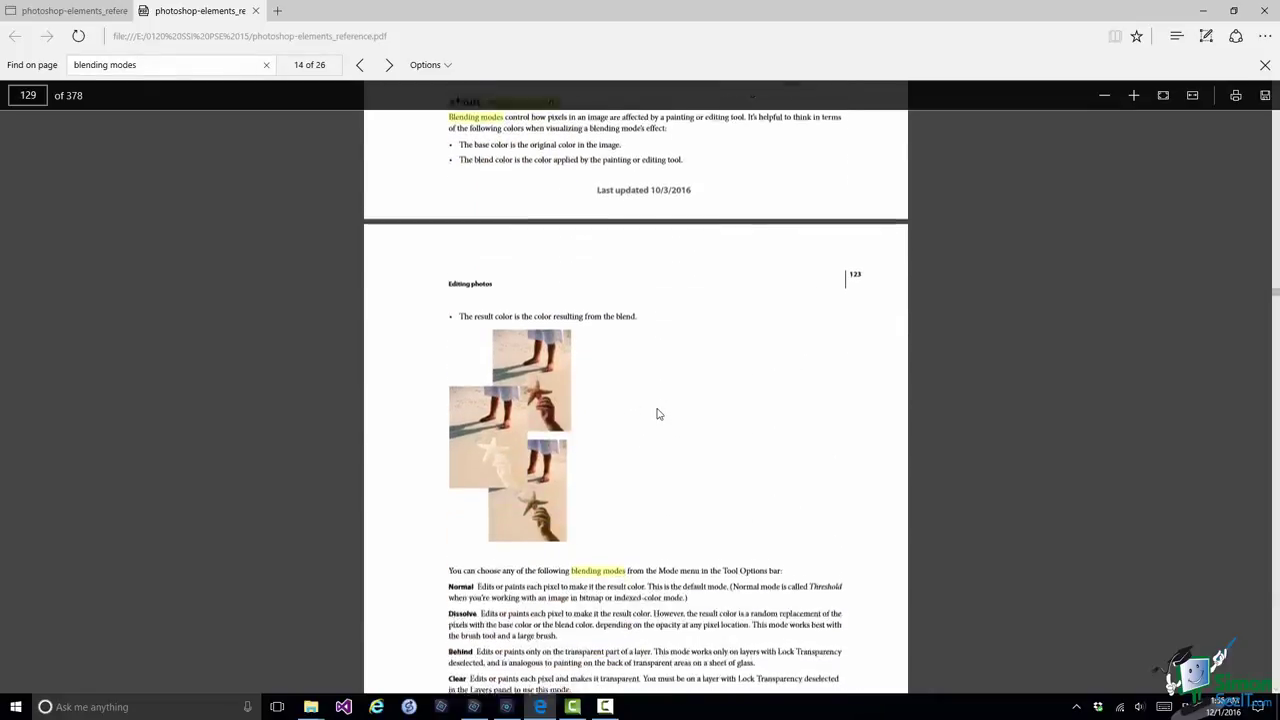
scroll(658, 408, down, 5)
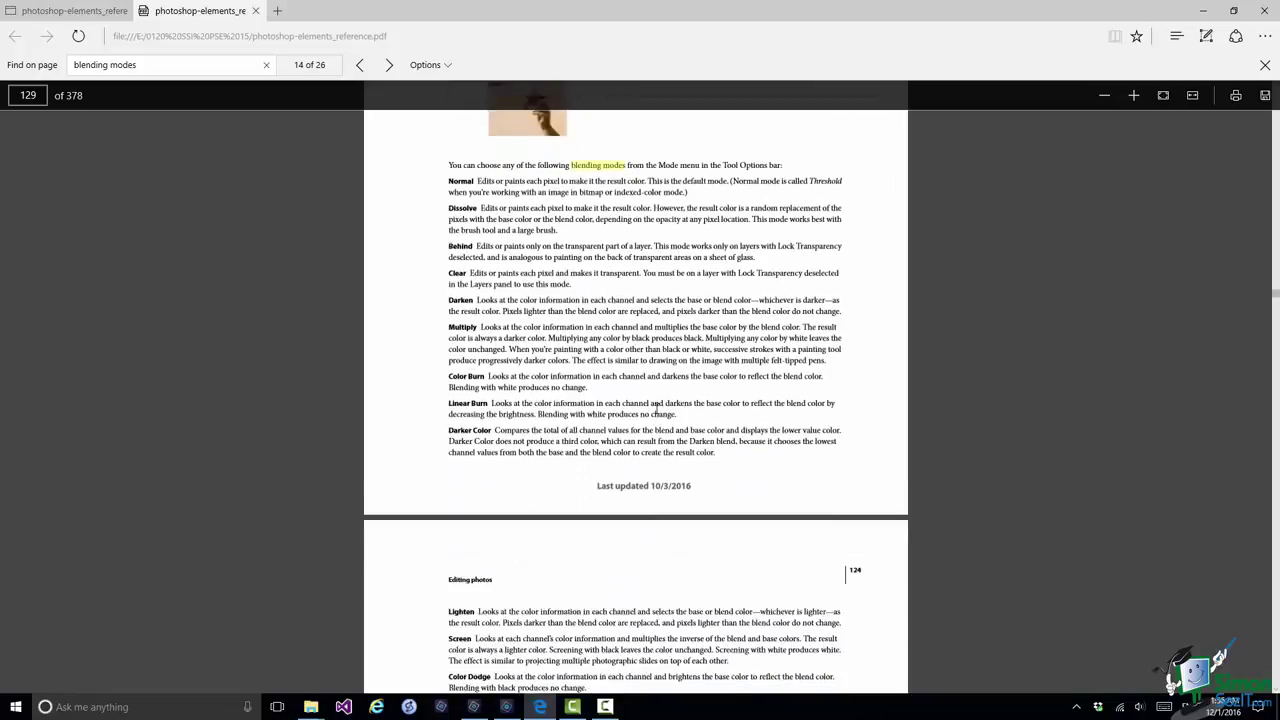
scroll(658, 411, down, 2)
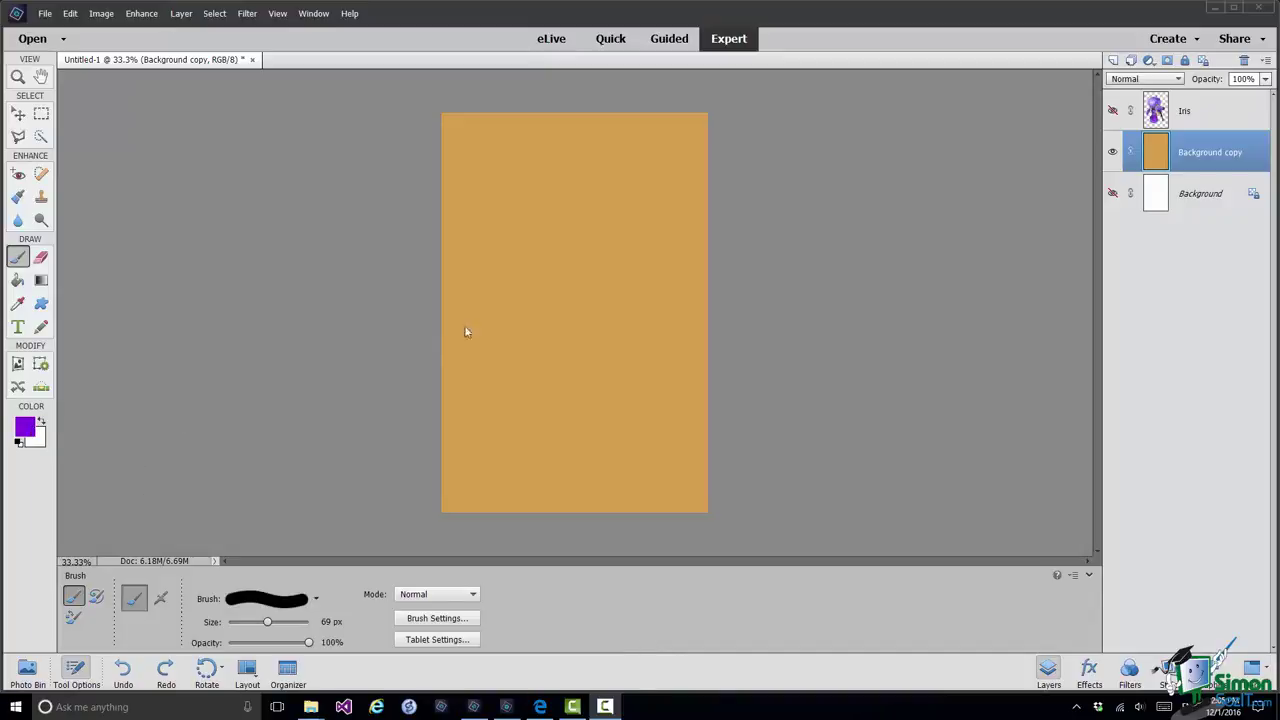
Step: Brush a purple horizontal stroke across the Background copy layer in Normal mode and another below it in Color Burn mode
drag(463, 263, 673, 255)
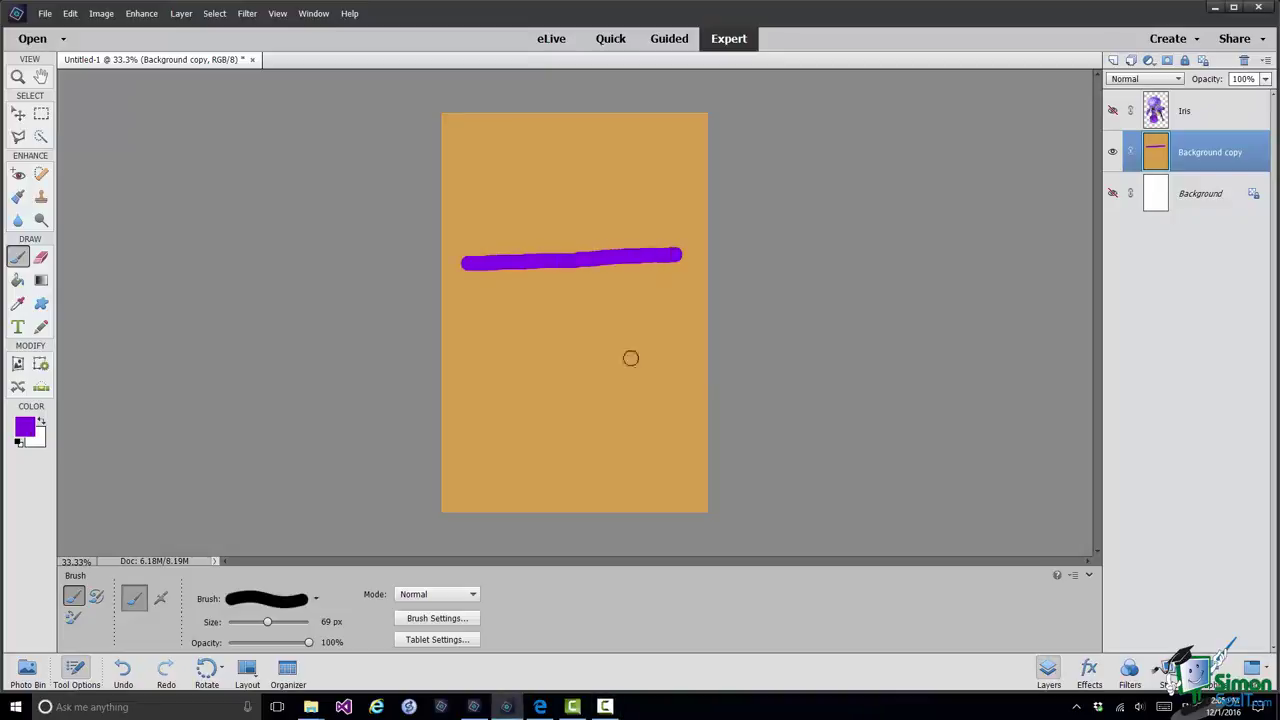
click(474, 597)
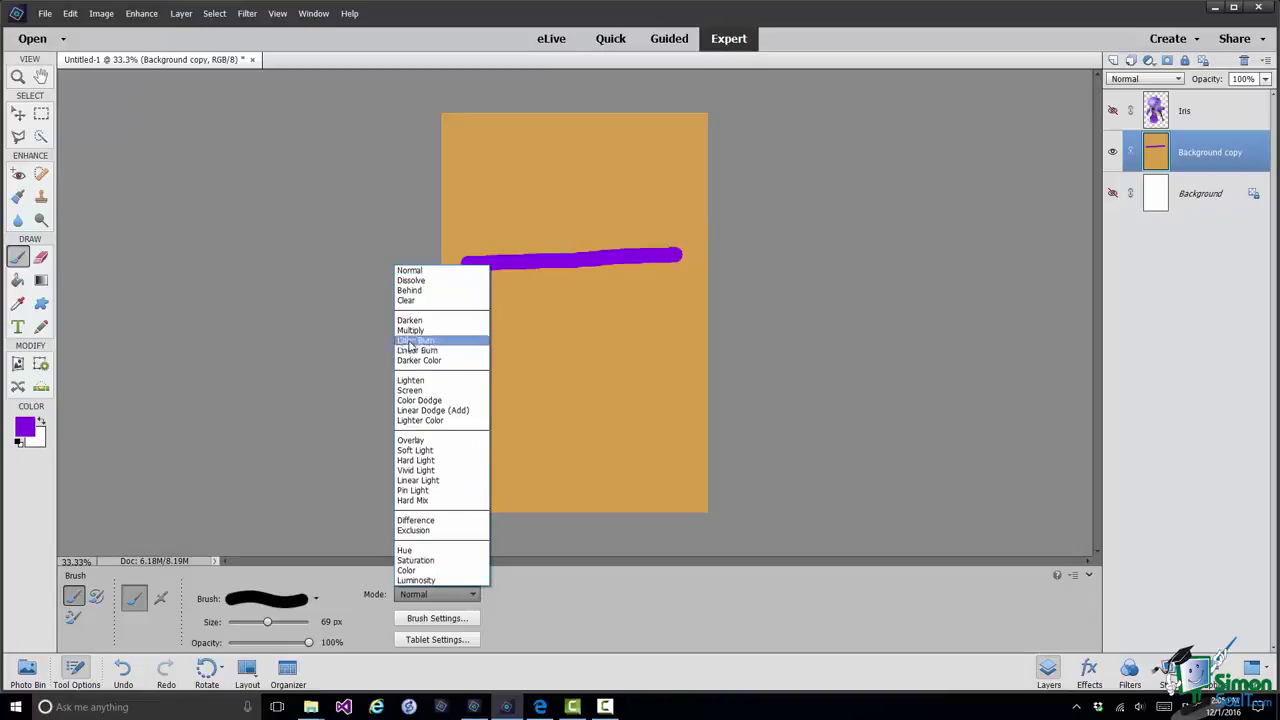
click(409, 341)
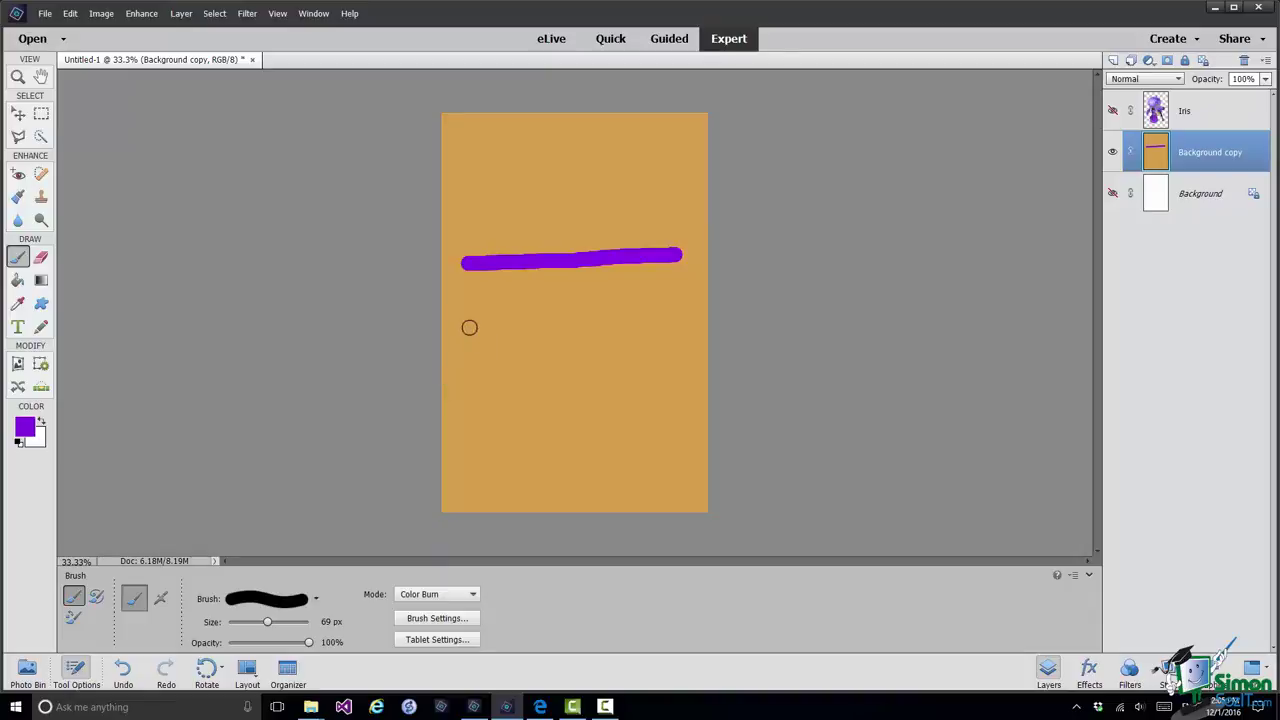
drag(469, 327, 686, 318)
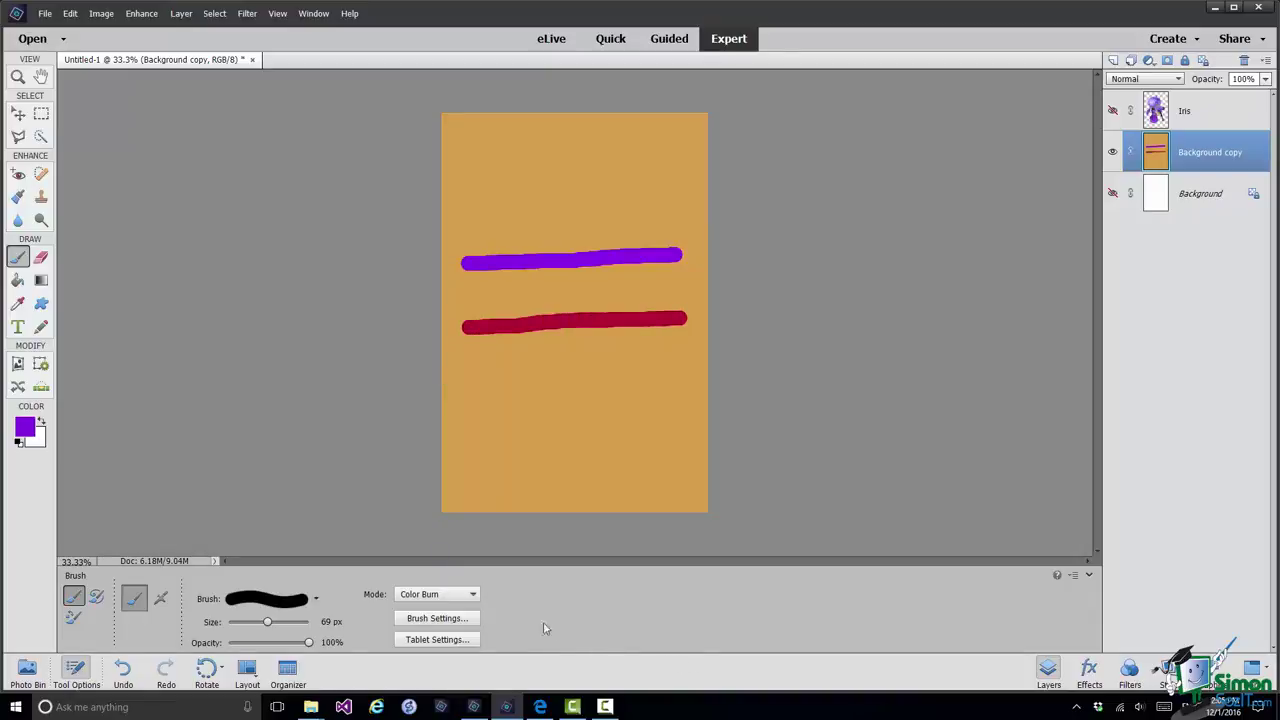
Step: Paint a third horizontal stroke below the other two with the brush mode set to Vivid Light
click(474, 595)
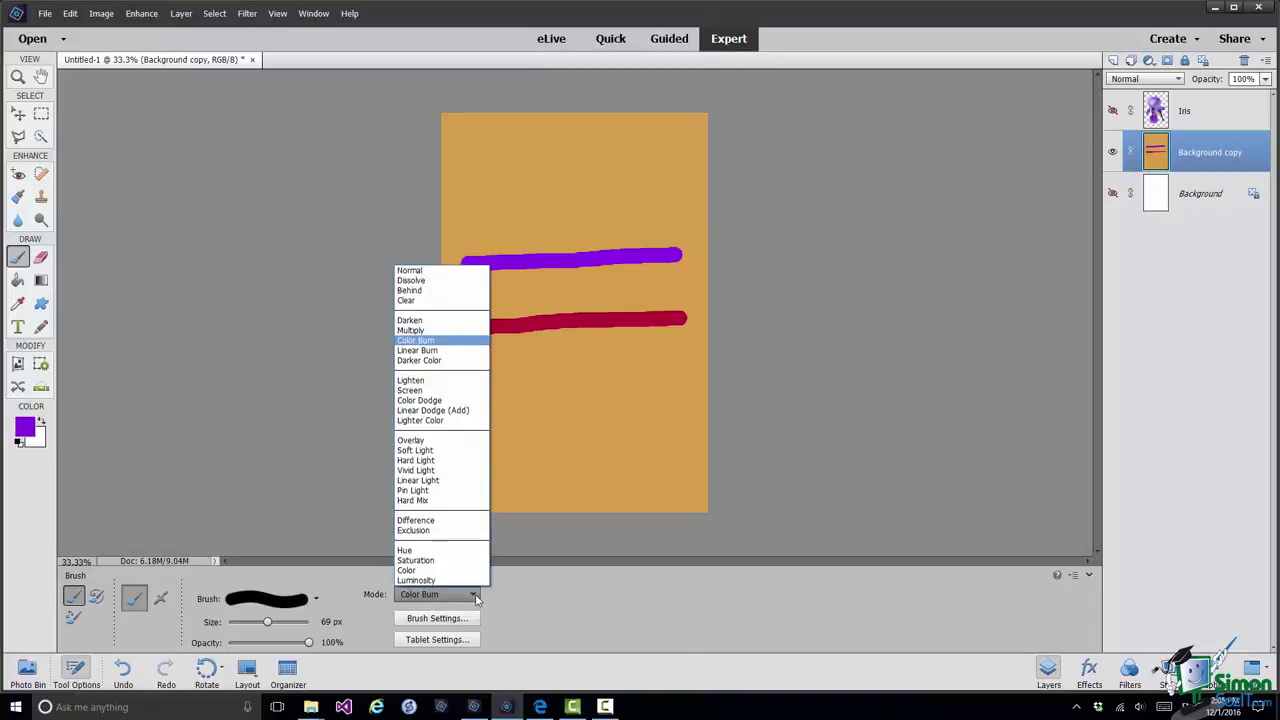
click(436, 471)
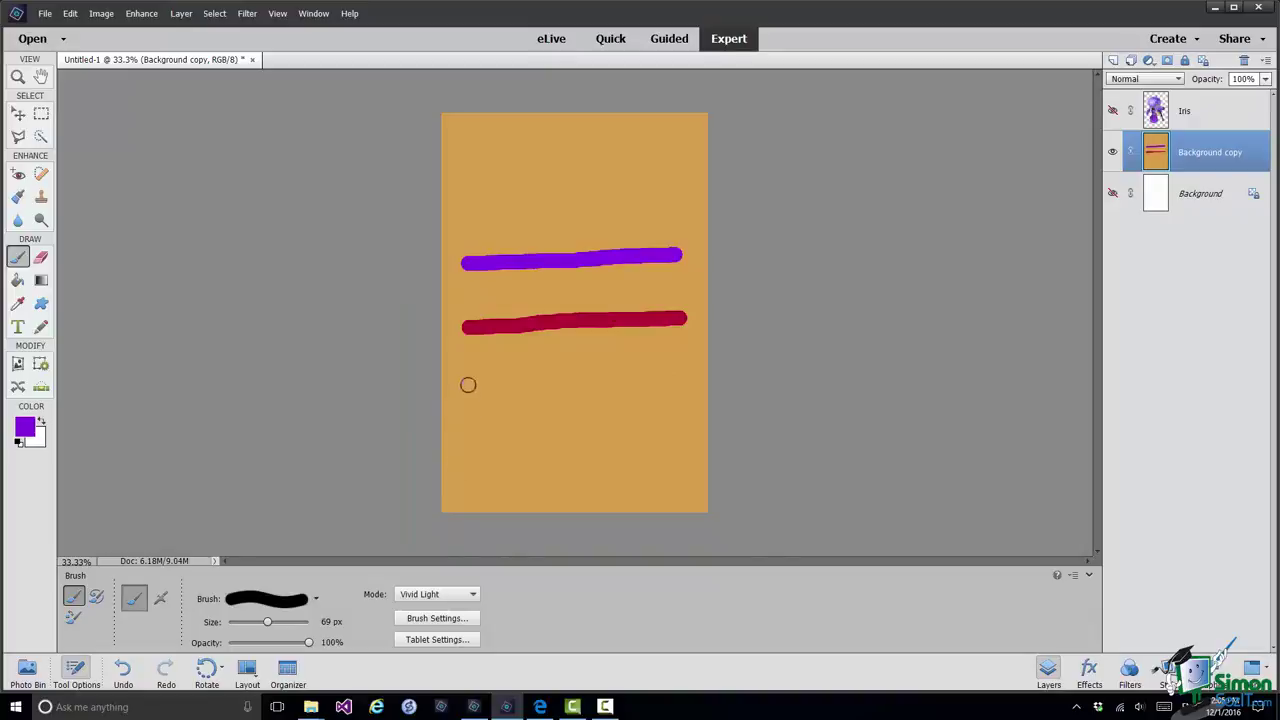
drag(468, 385, 678, 378)
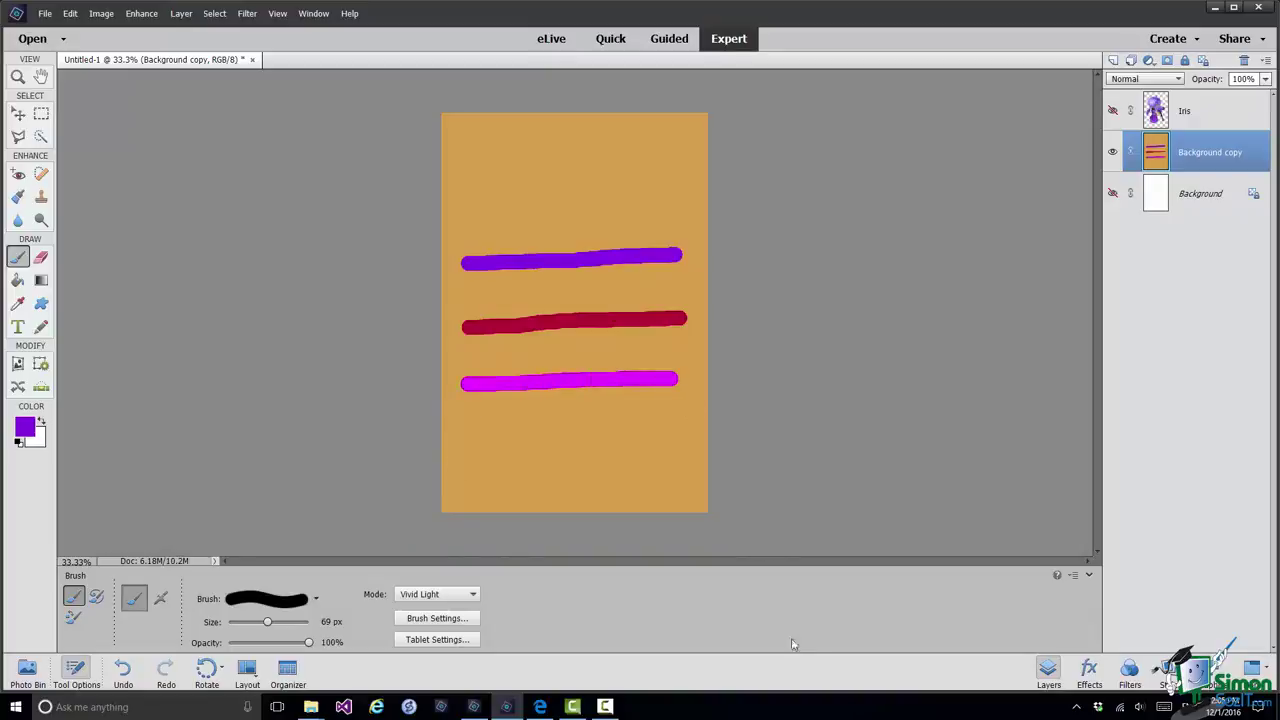